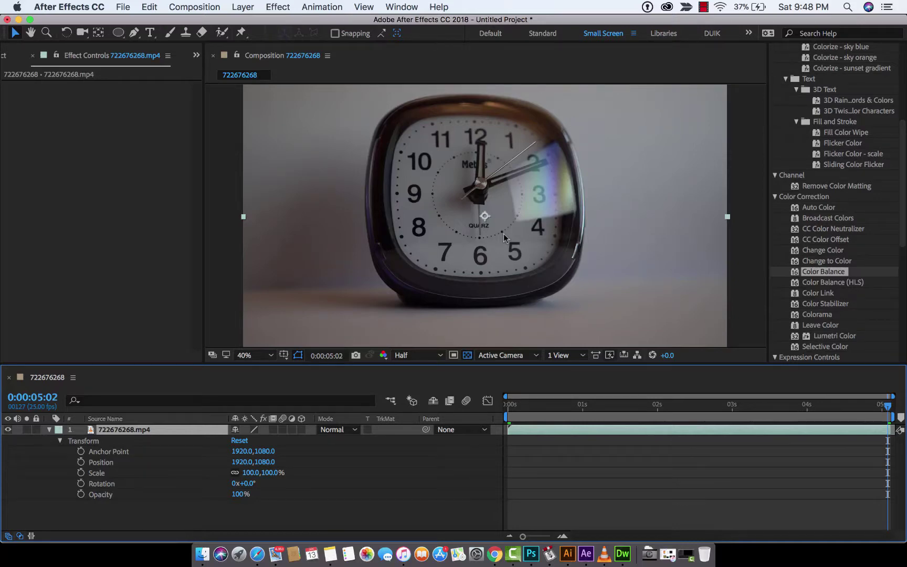
Step: Clear the old 'colo' effects search and move the current time back to 0:00:00:10
scroll(841, 184, "up", 5)
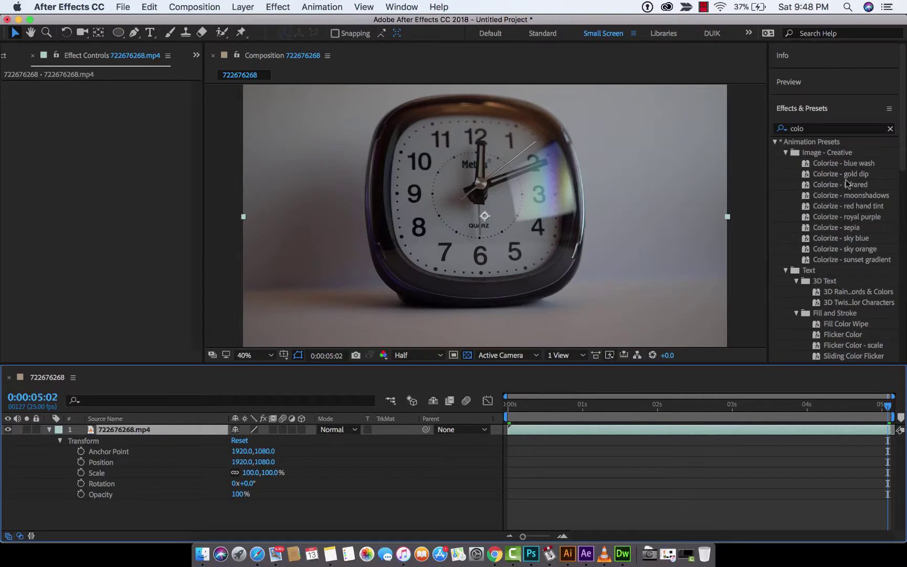
left_click(776, 141)
left_click(806, 133)
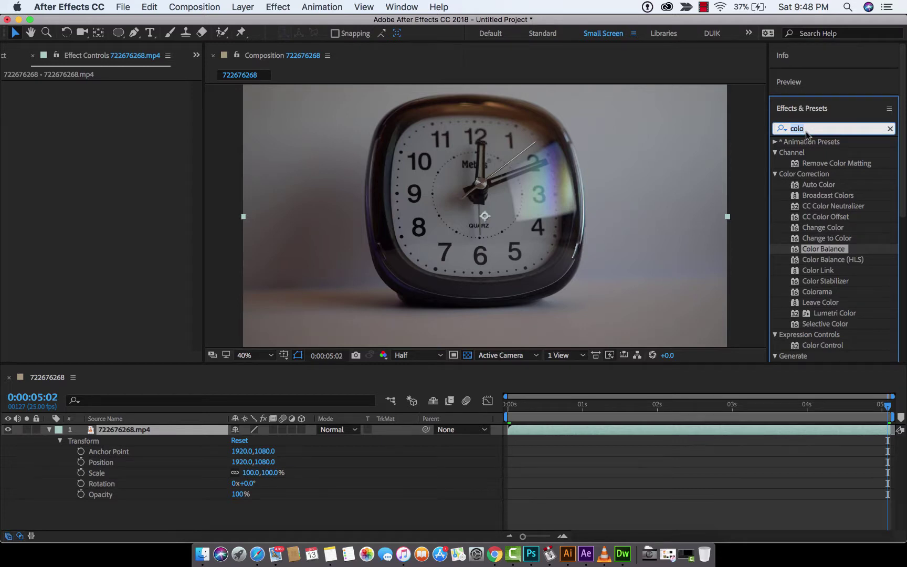
key("BackSpace")
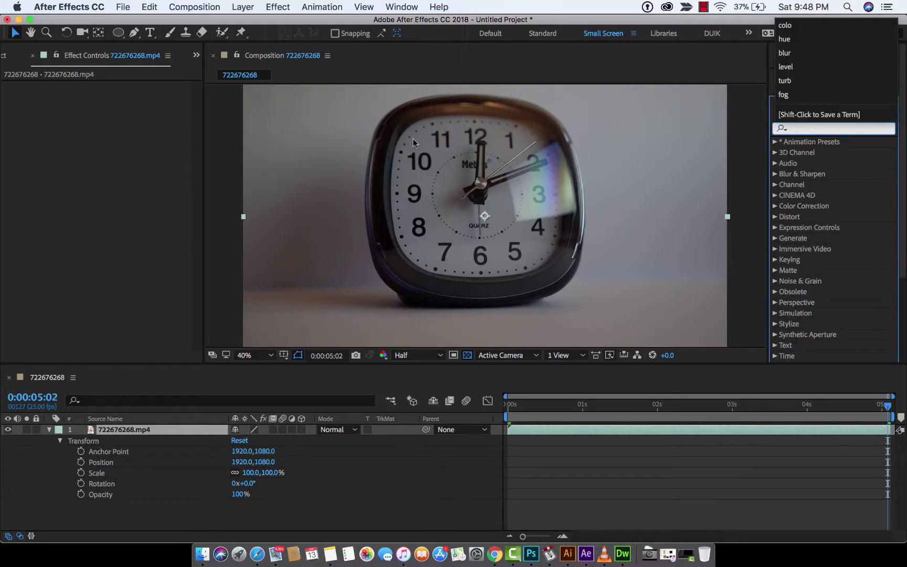
key("Escape")
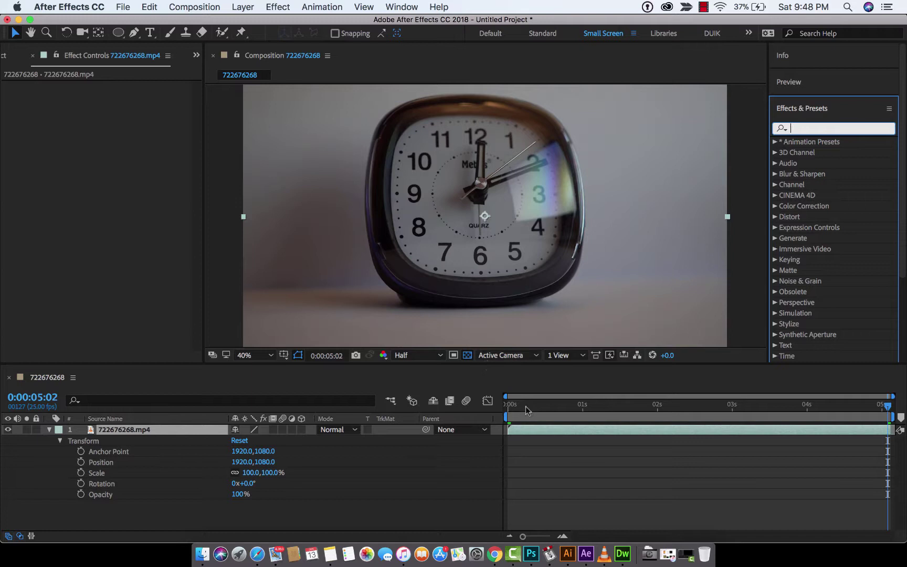
mouse_move(527, 408)
left_mouse_down()
mouse_move(606, 413)
mouse_move(539, 410)
left_mouse_up()
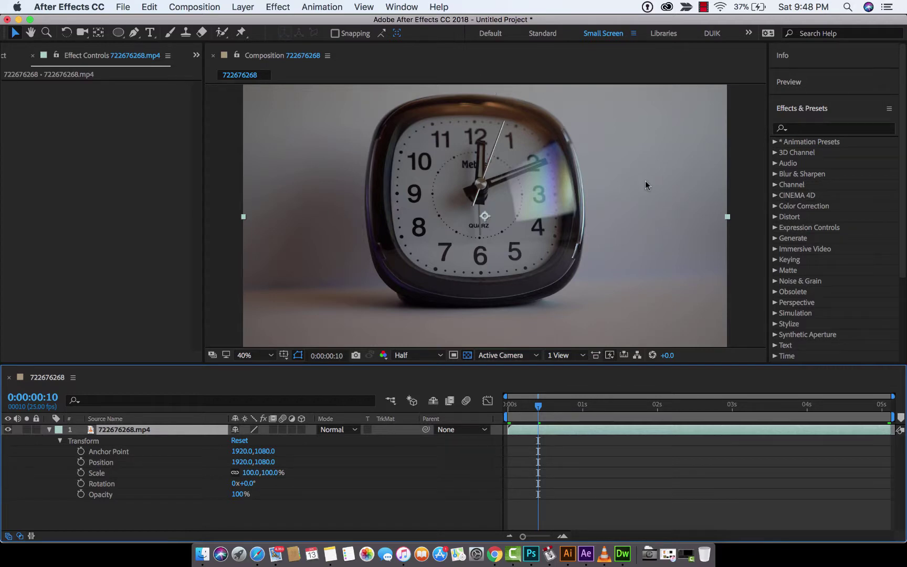
left_click(808, 128)
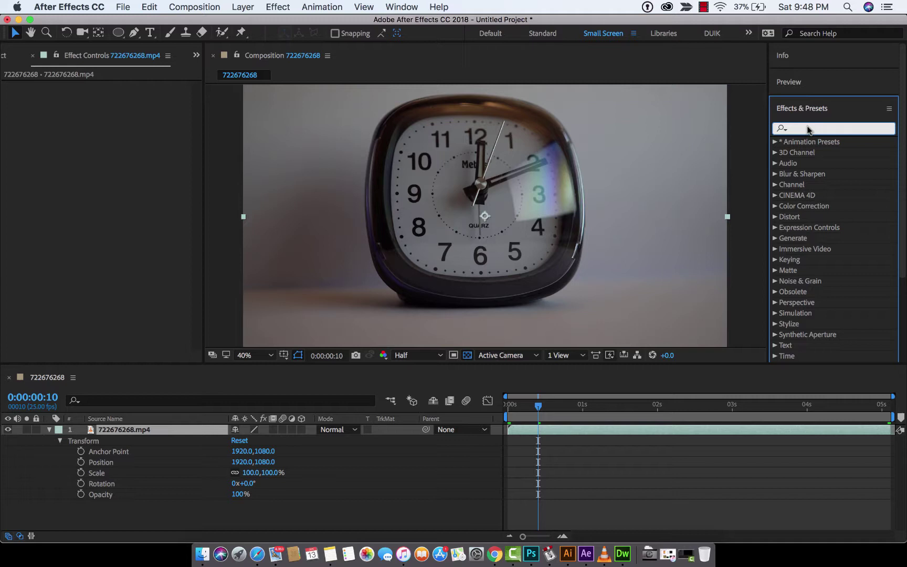
Step: Filter Effects & Presets on 'color' and find Color Correction > Color Balance
type("colo")
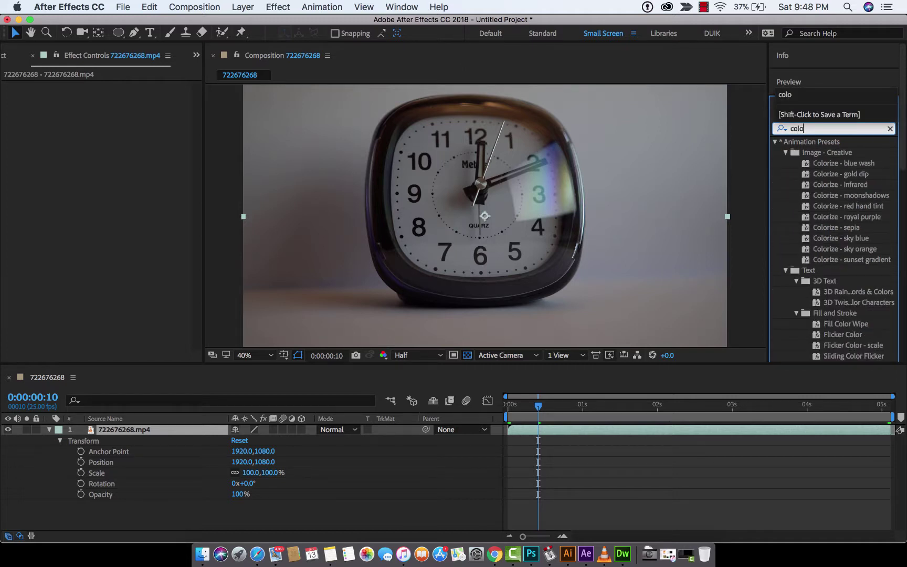
type("r")
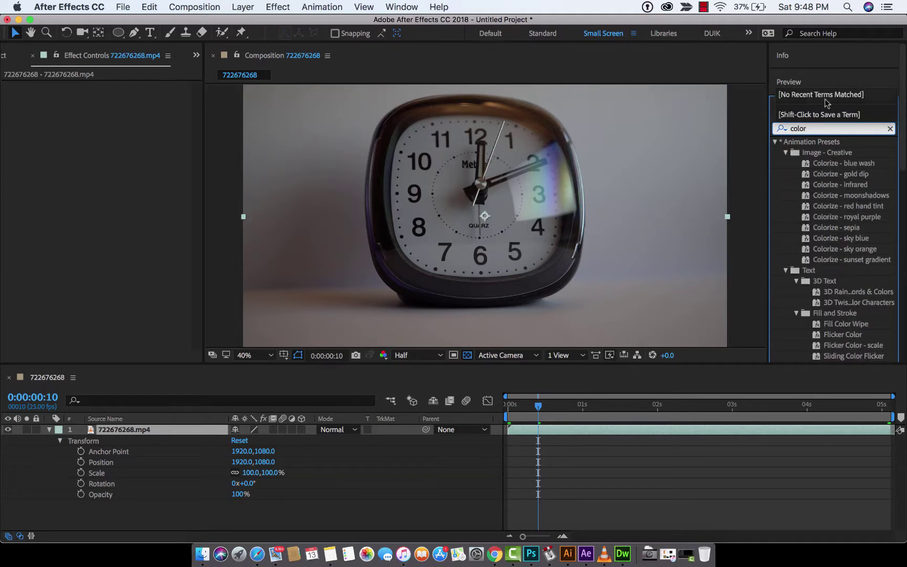
left_click(278, 6)
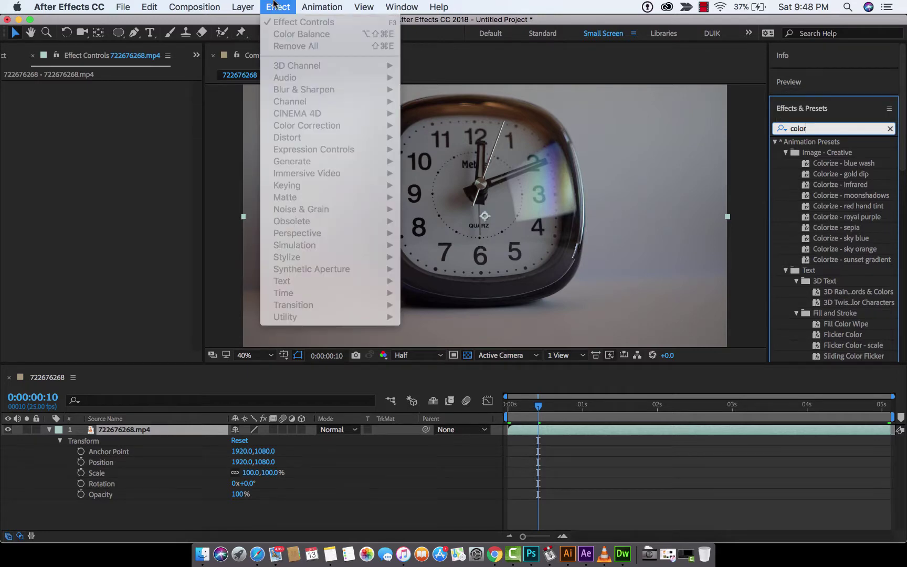
left_click(592, 104)
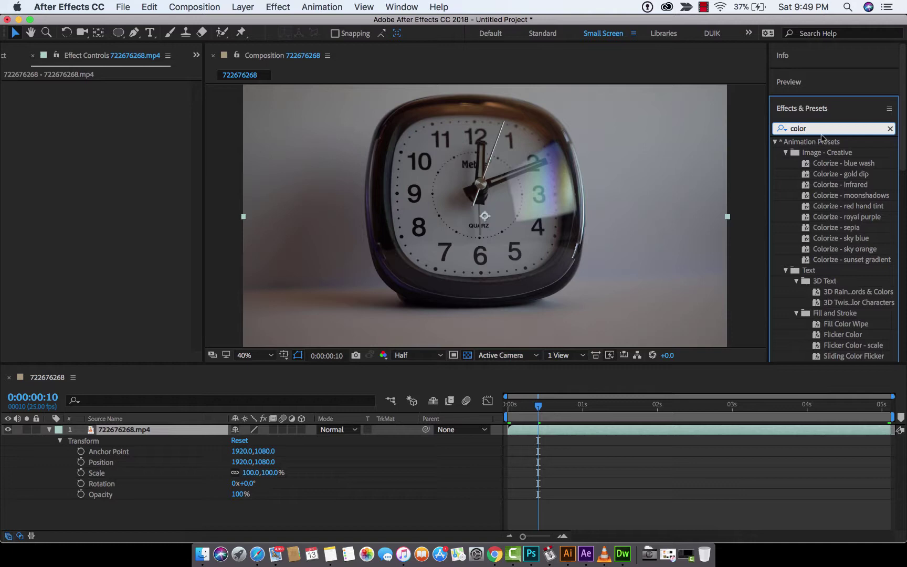
scroll(825, 167, "down", 2)
scroll(826, 184, "down", 10)
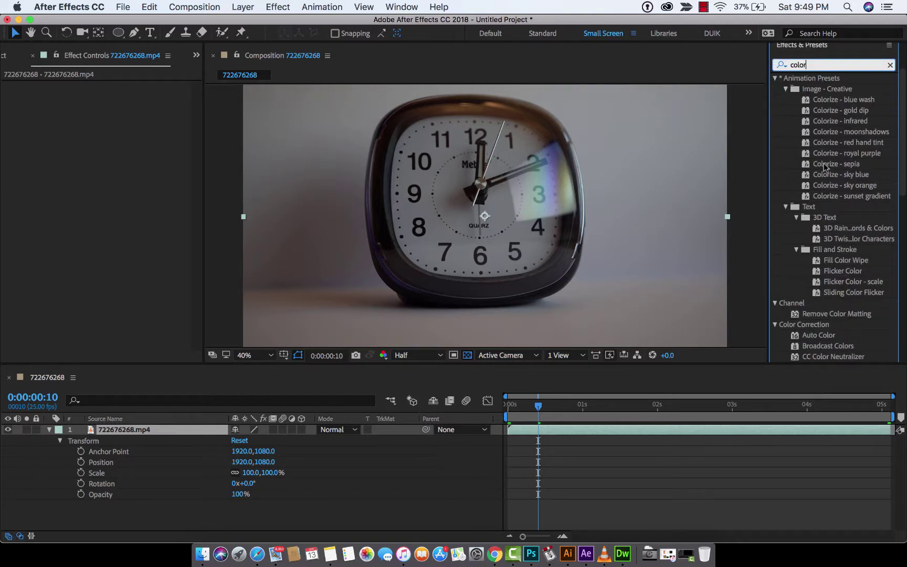
scroll(828, 199, "up", 2)
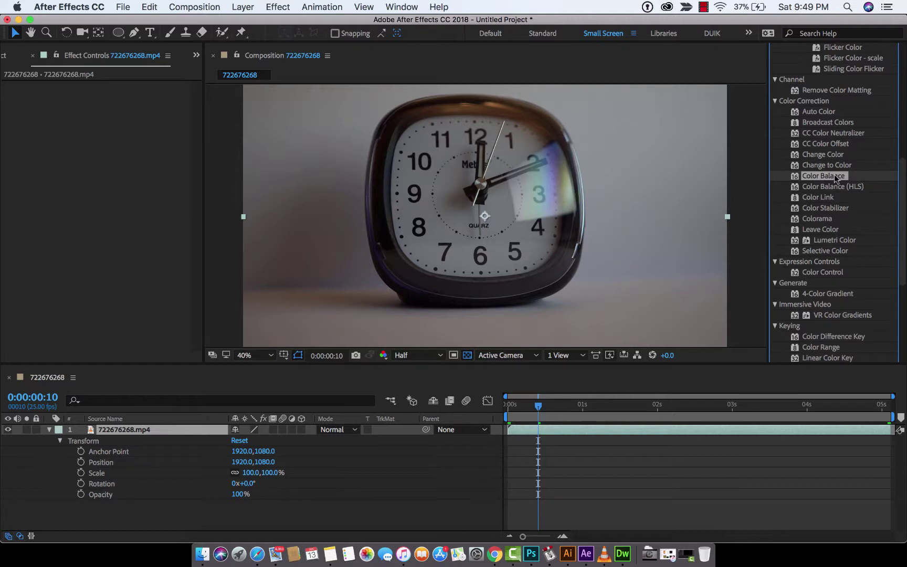
Step: Apply Color Balance to 722676268.mp4 and set Shadow Green Balance to -99.0
left_click_drag(835, 178, 517, 215)
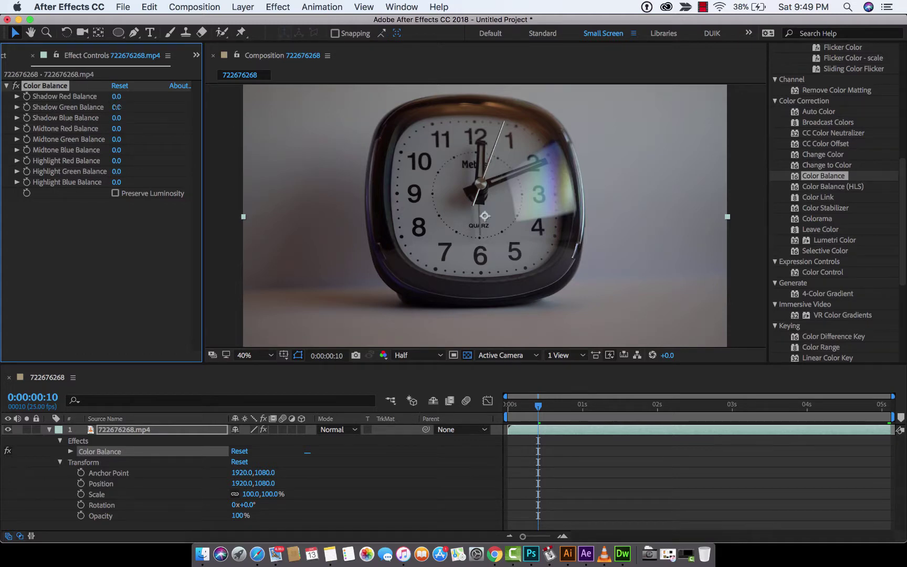
left_click_drag(116, 108, 46, 115)
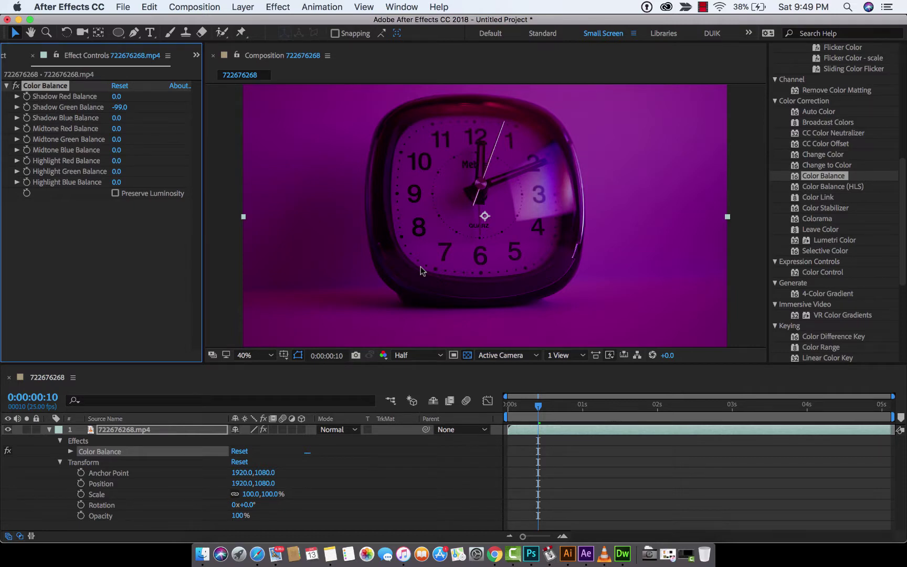
left_click(140, 430)
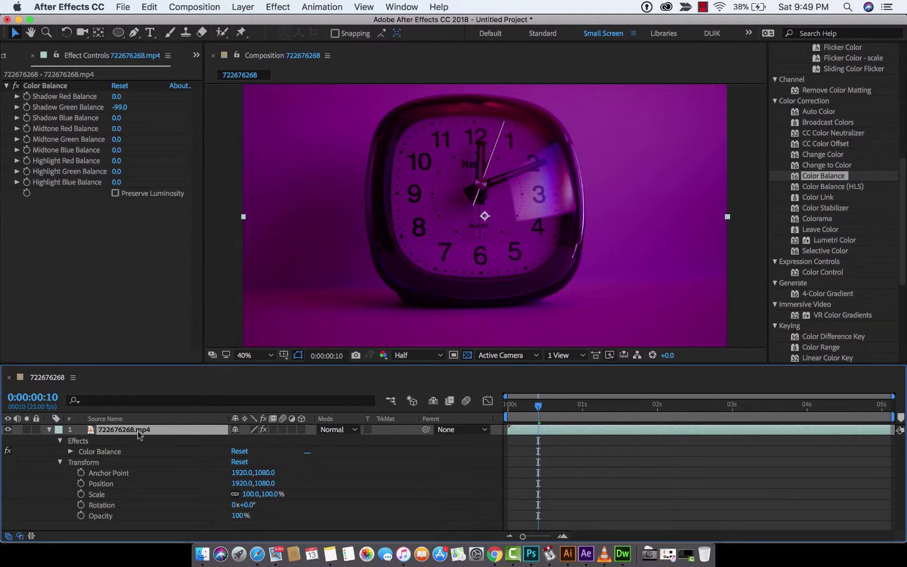
Step: With the Pen tool, trace the clock face's left side and lower-left corner
left_click(134, 37)
left_click_drag(135, 37, 198, 34)
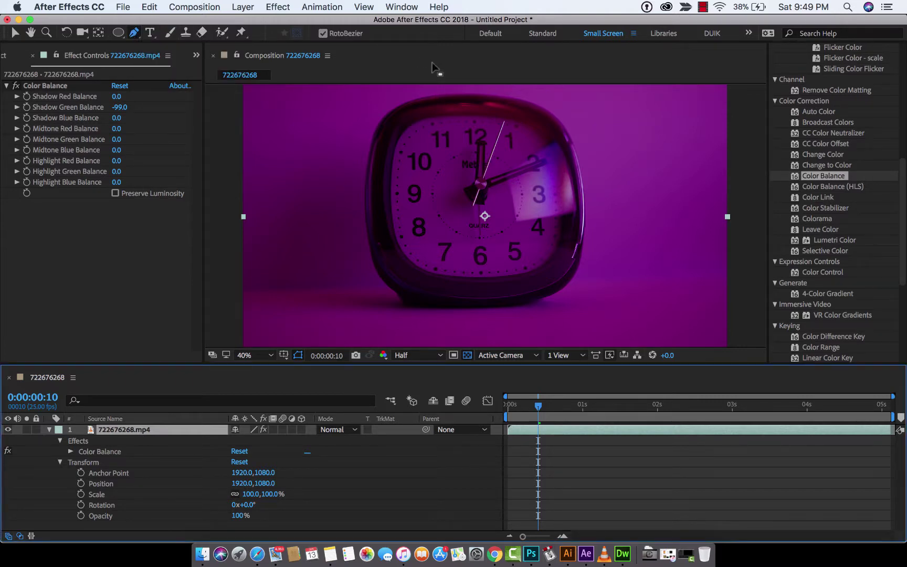
left_click(423, 119)
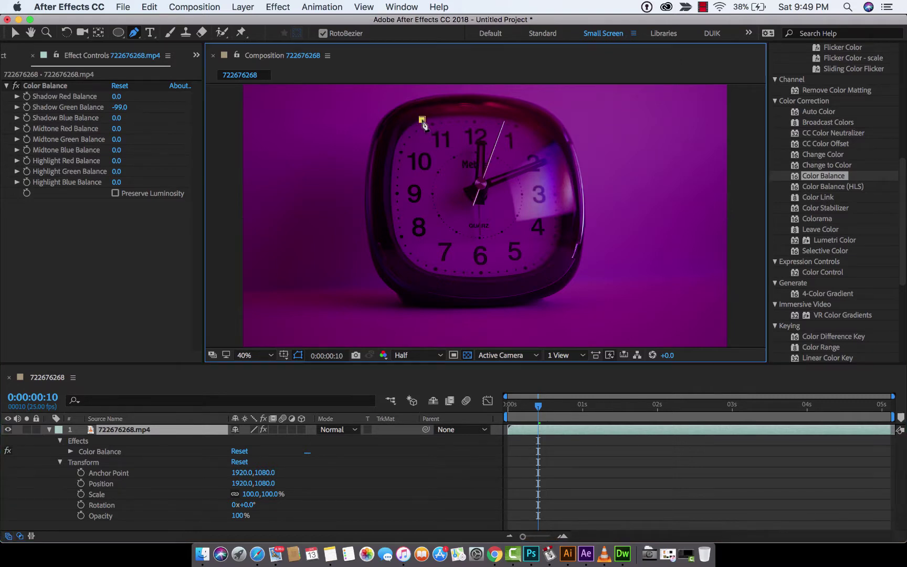
left_click(404, 131)
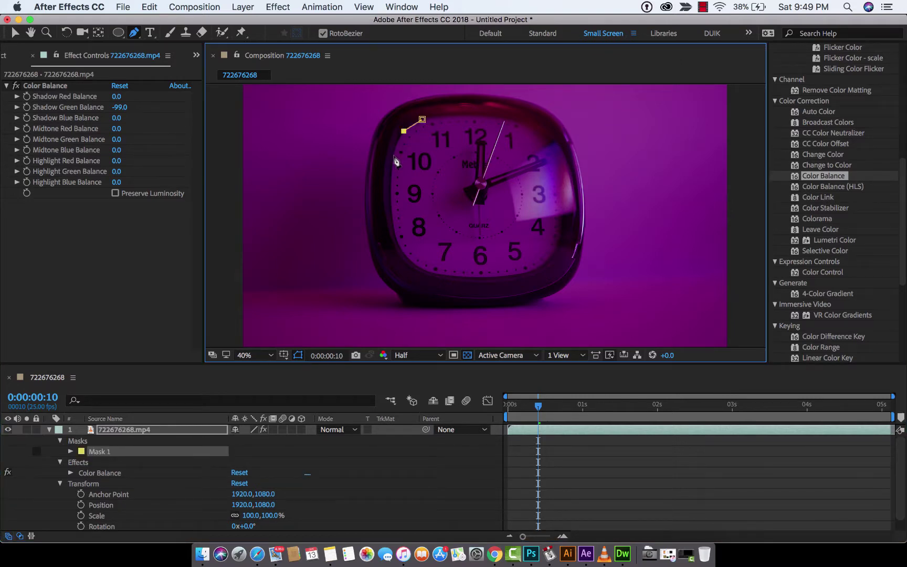
left_click(392, 163)
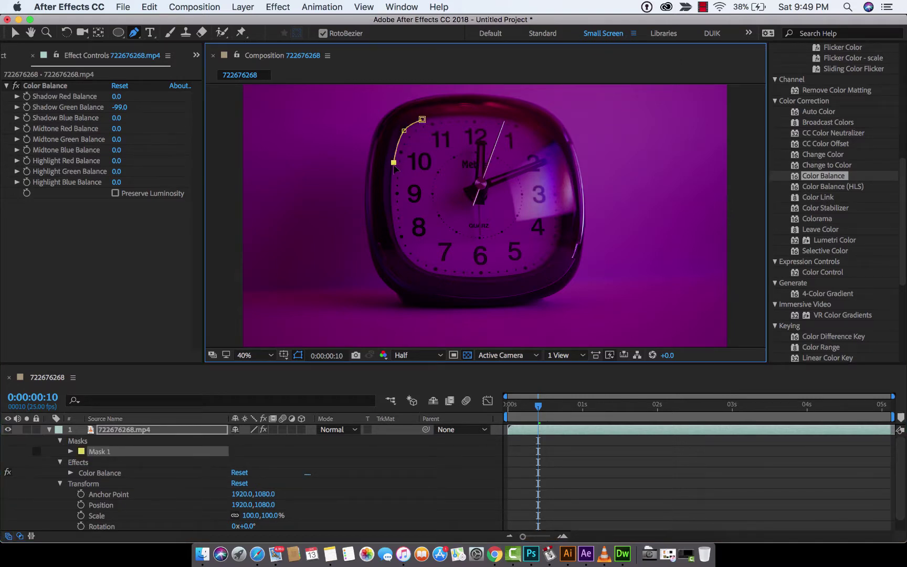
left_click(393, 236)
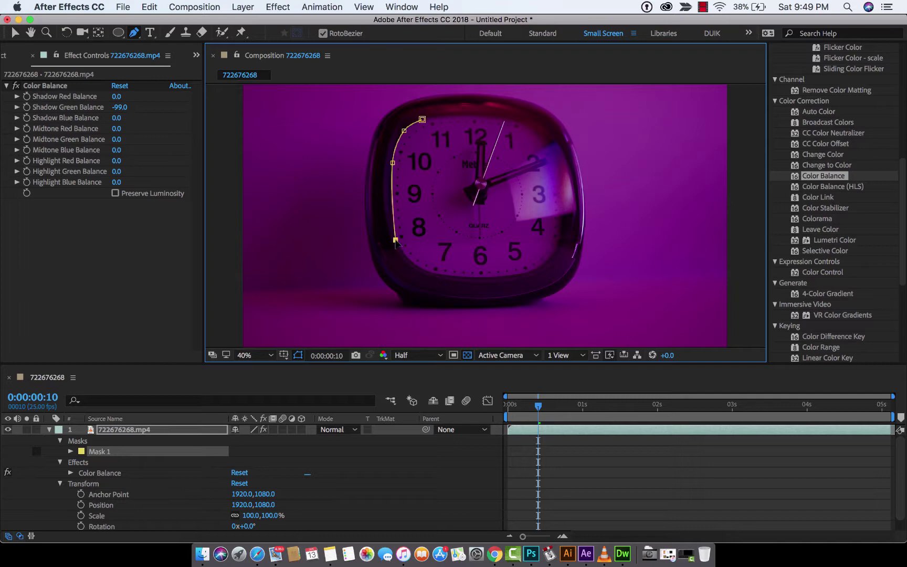
left_click(413, 267)
left_click(444, 275)
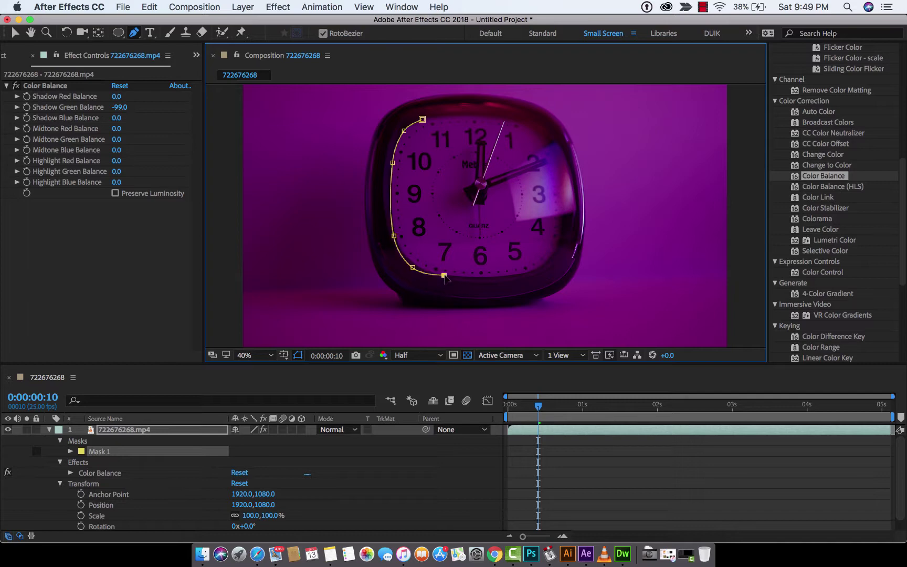
Step: Continue the mask along the bottom, right and top edges and close Mask 1
left_click(523, 276)
left_click(552, 259)
left_click(570, 219)
left_click(569, 175)
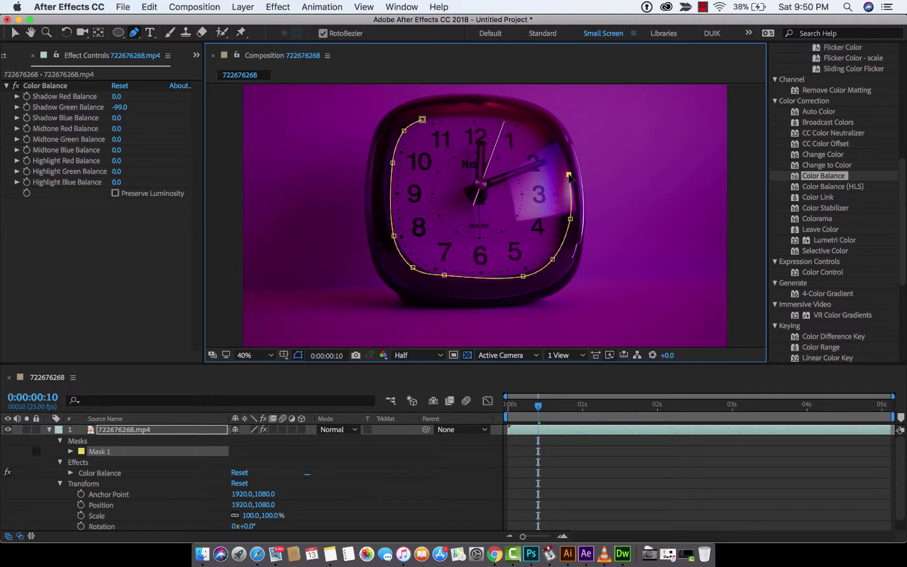
left_click(555, 138)
left_click(527, 116)
left_click(483, 113)
left_click(422, 119)
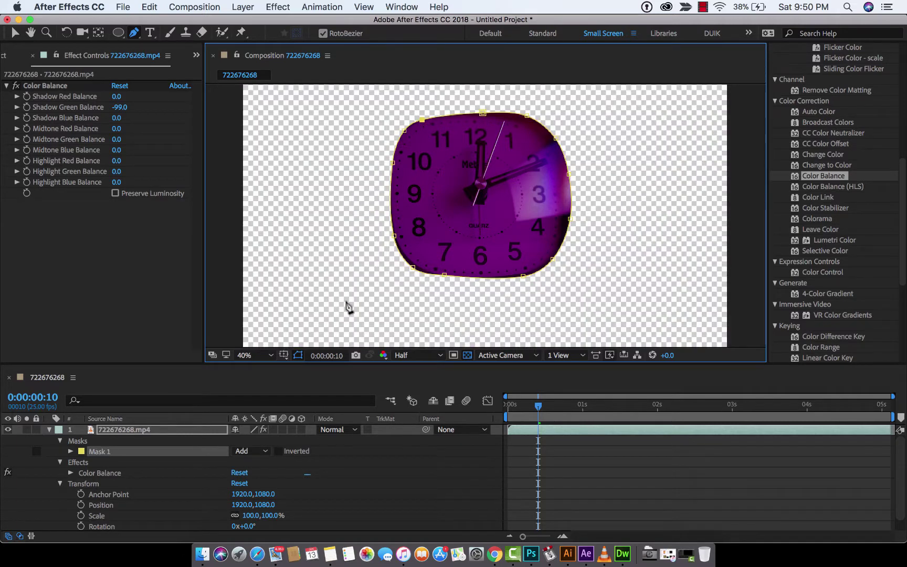
left_click(143, 452)
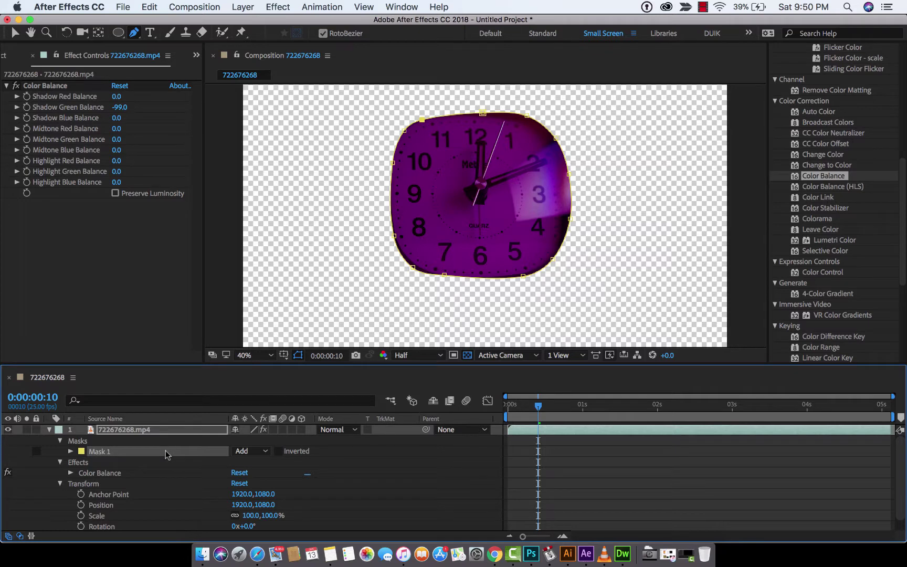
Step: Add Mask Reference 1 set to Mask 1 under Color Balance's Compositing Options
scroll(166, 452, "down", 1)
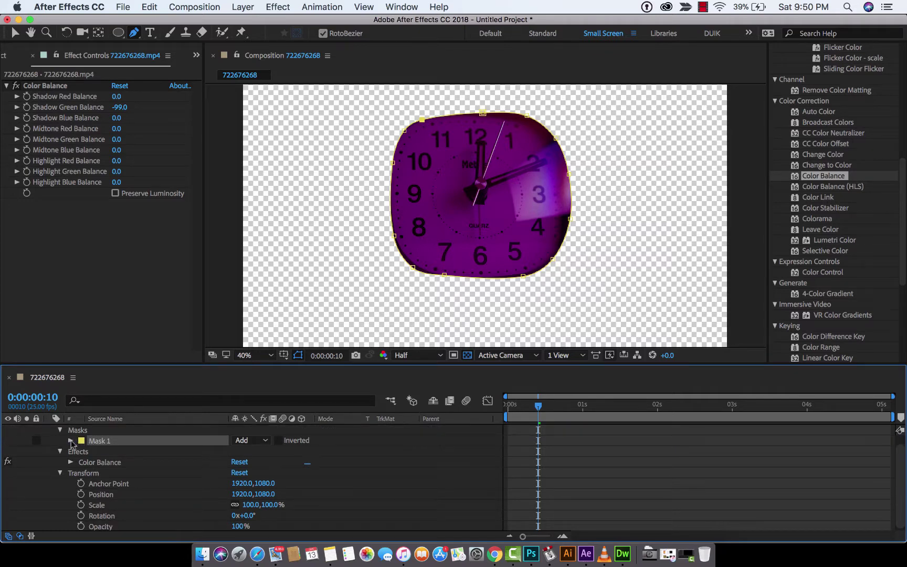
left_click(70, 441)
scroll(124, 457, "down", 4)
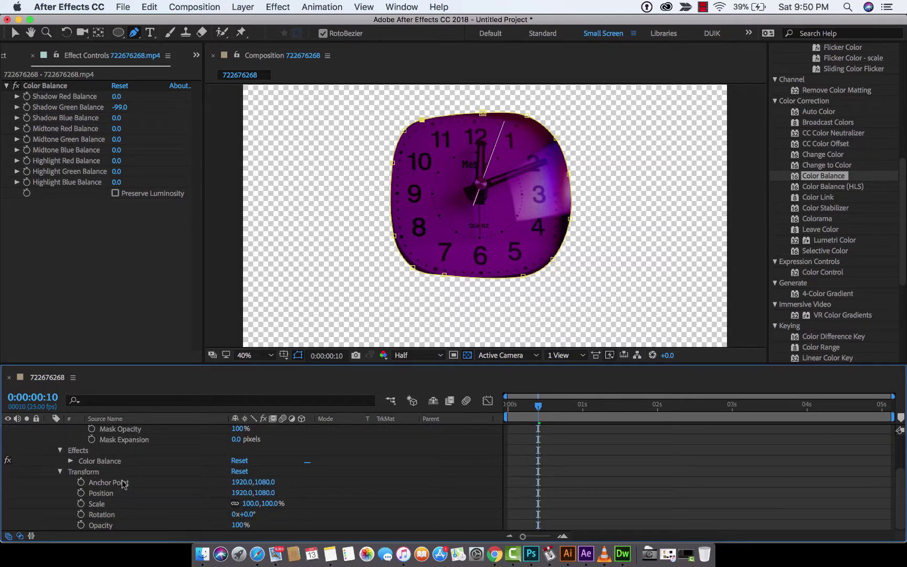
left_click(70, 461)
scroll(88, 465, "down", 3)
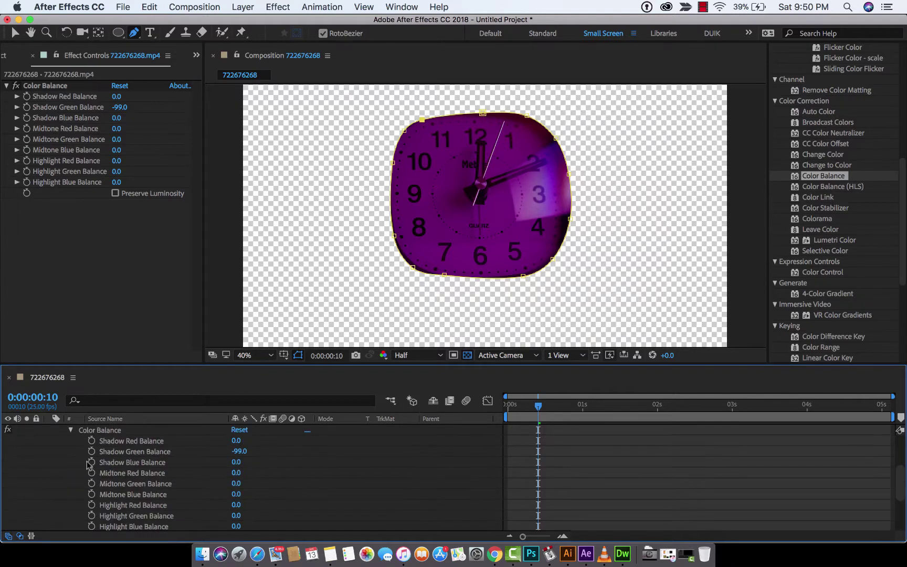
scroll(89, 465, "down", 8)
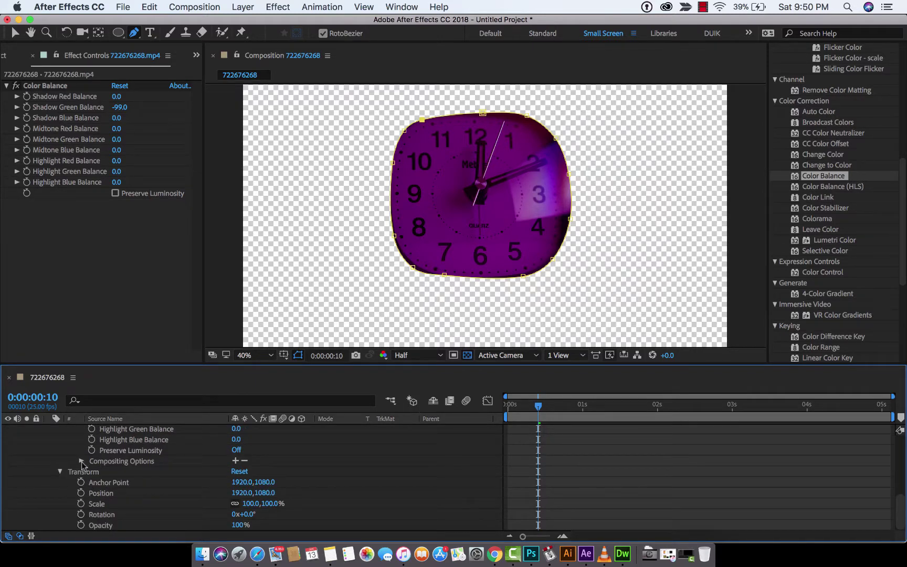
left_click(81, 461)
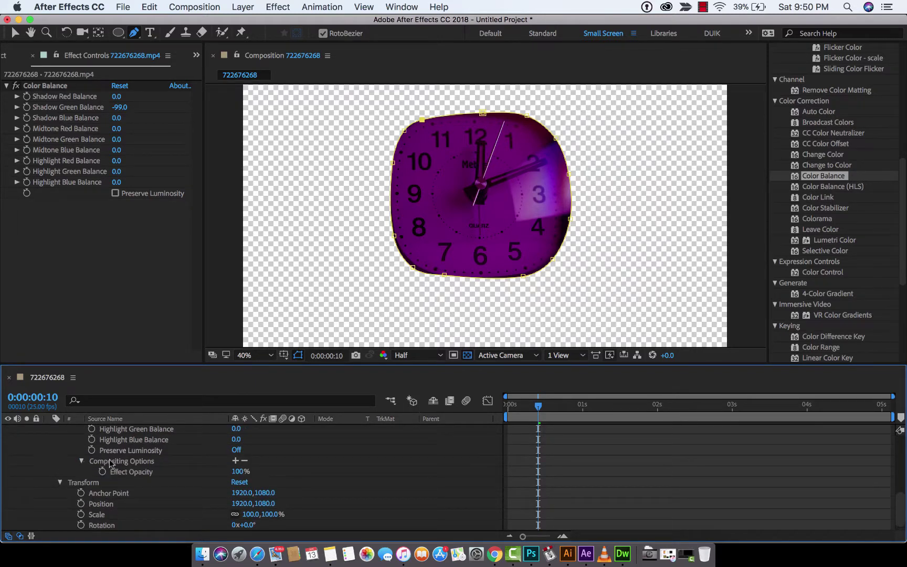
left_click(122, 462)
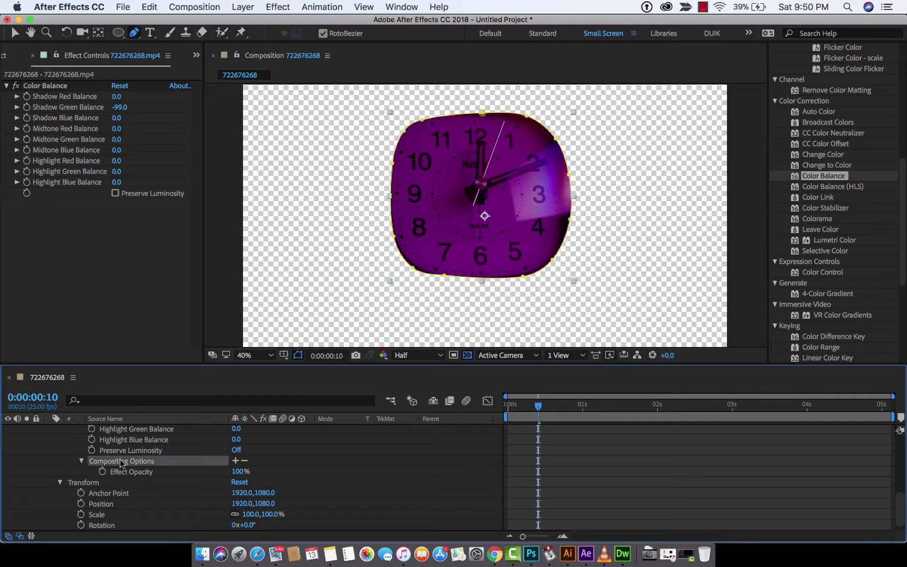
left_click(236, 461)
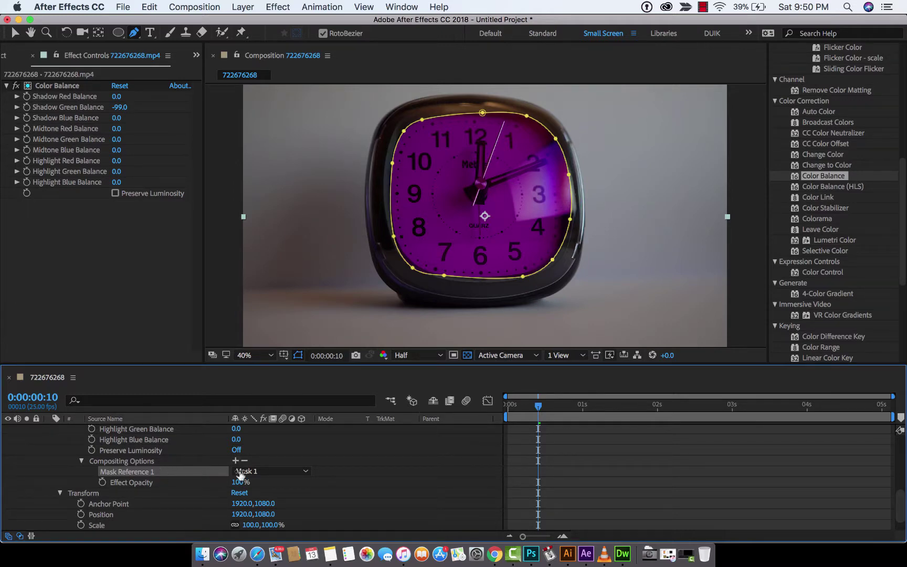
left_click(256, 472)
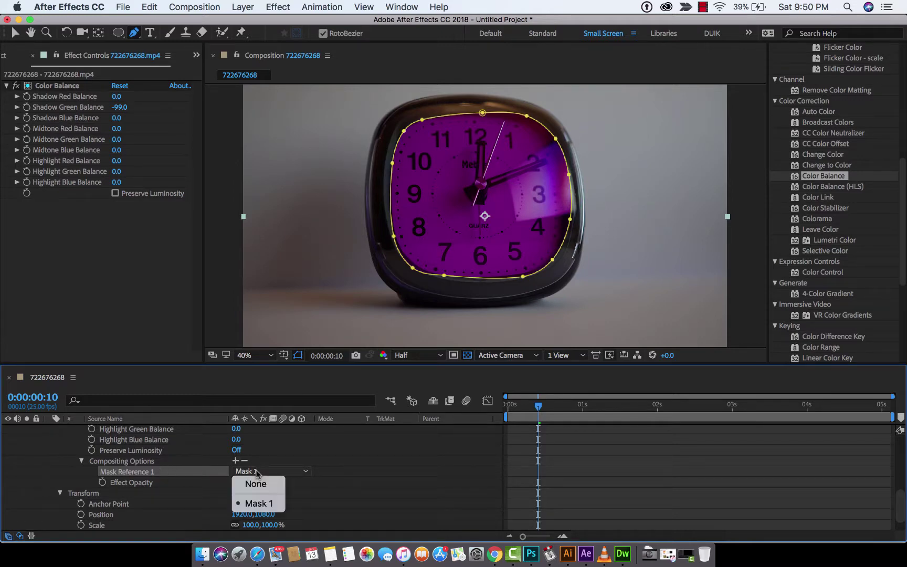
left_click(162, 474)
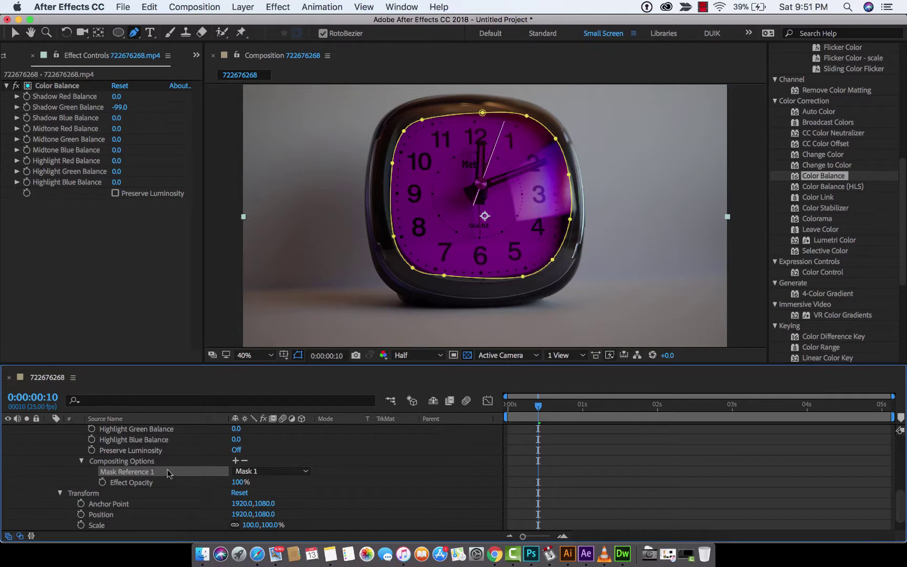
scroll(153, 469, "up", 10)
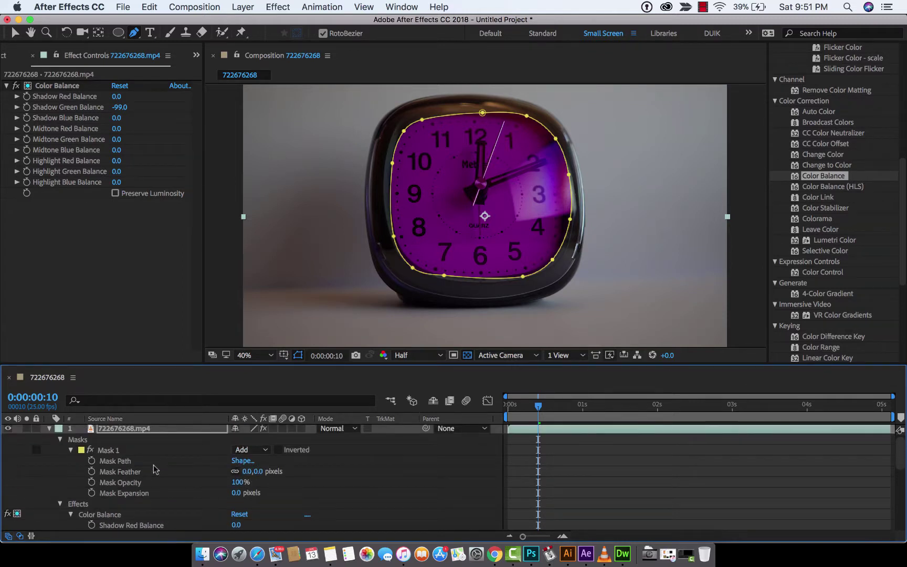
Step: Give Mask 1 a 6.0 pixel feather and 24.0 pixel expansion, then switch to the Selection tool
left_click(110, 450)
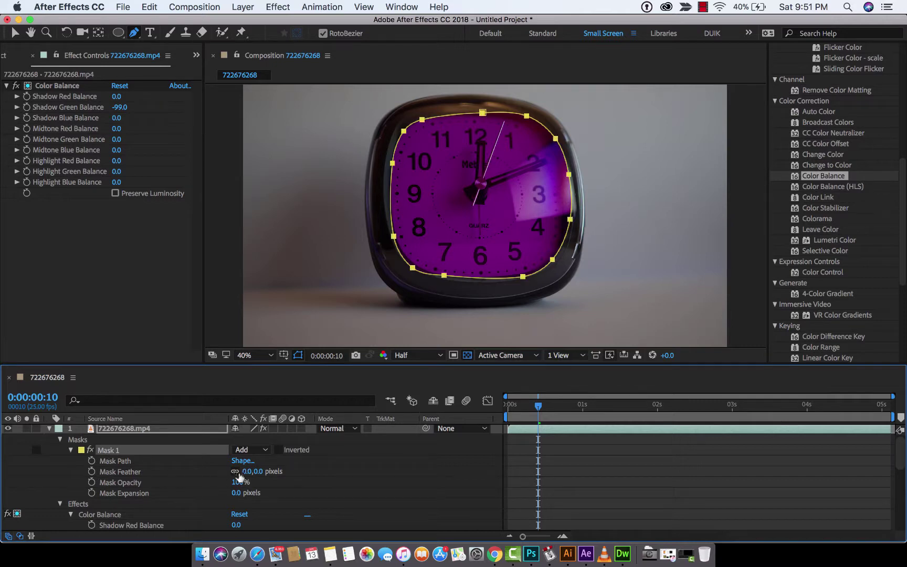
left_click_drag(239, 476, 242, 475)
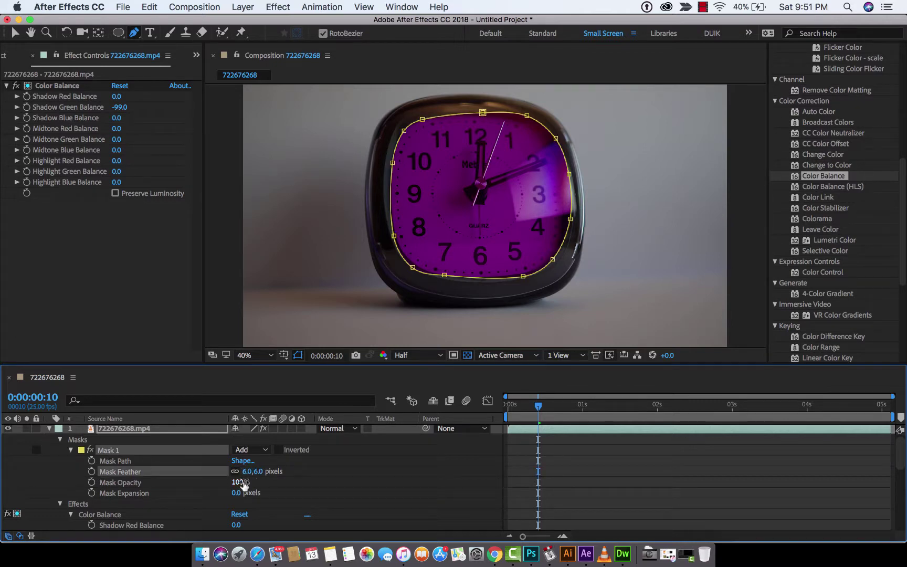
mouse_move(236, 493)
left_mouse_down()
mouse_move(266, 493)
mouse_move(248, 493)
left_mouse_up()
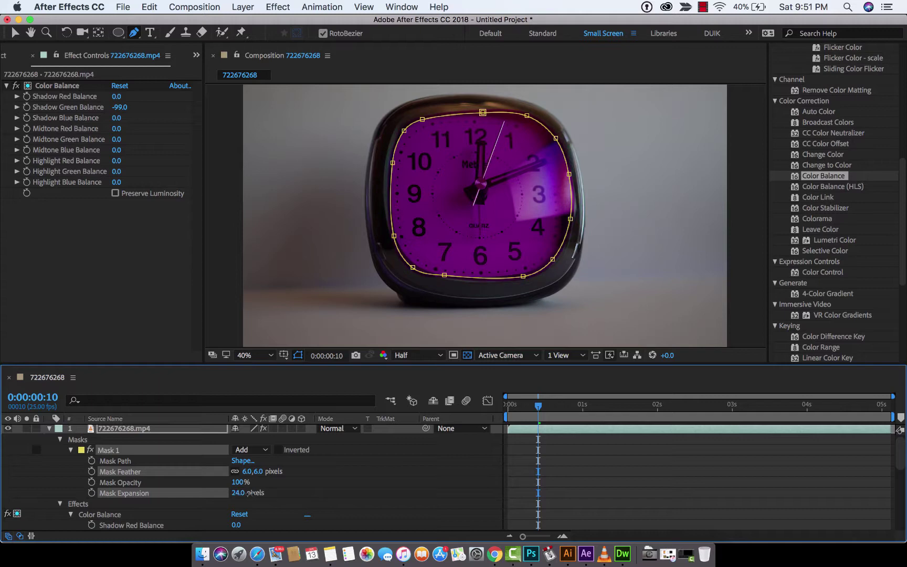
left_click(15, 32)
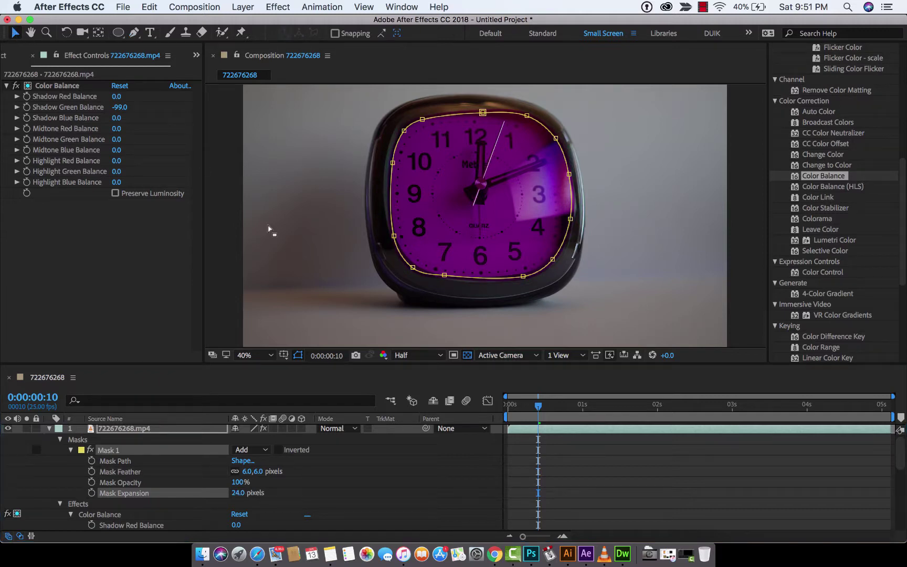
left_click(296, 248)
Step: Deselect the layer and return the current time to 0:00:00:00
left_click(233, 284)
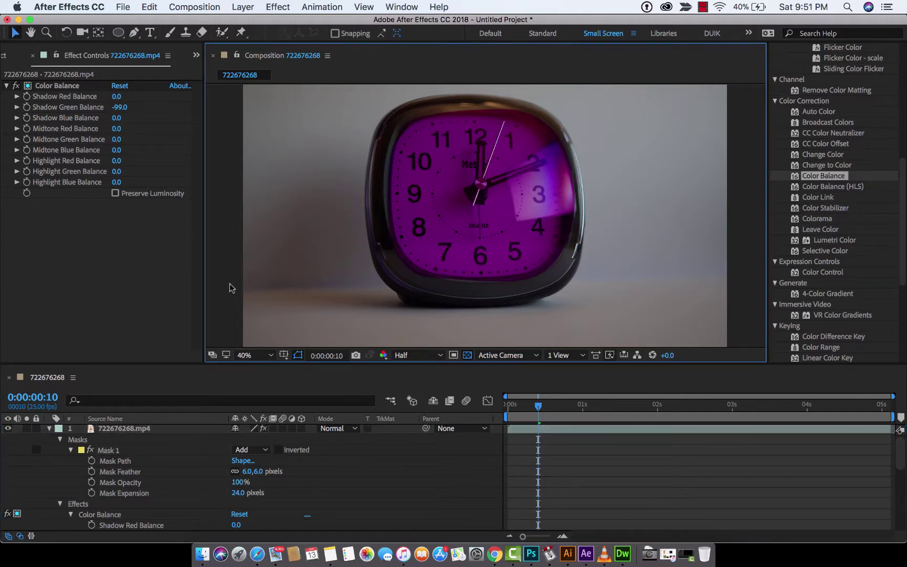
left_click_drag(538, 405, 508, 406)
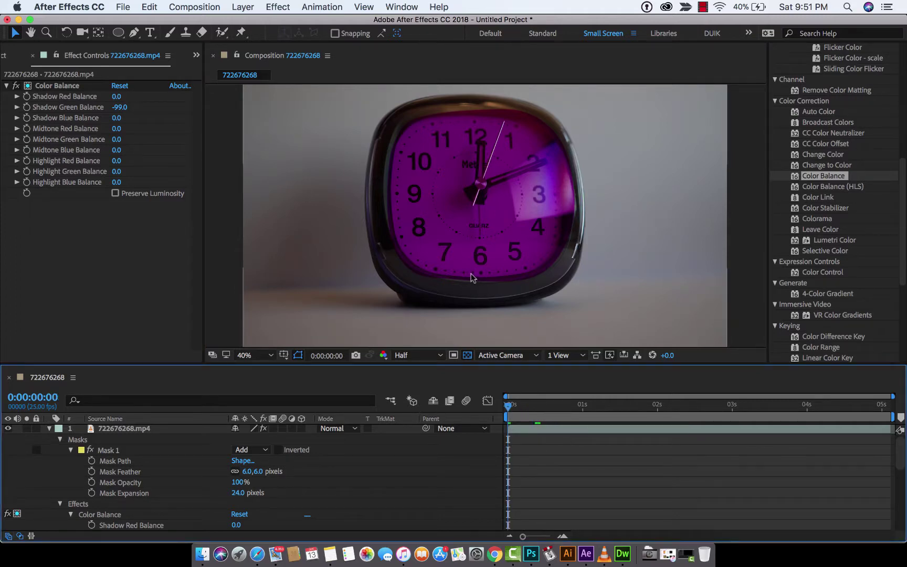